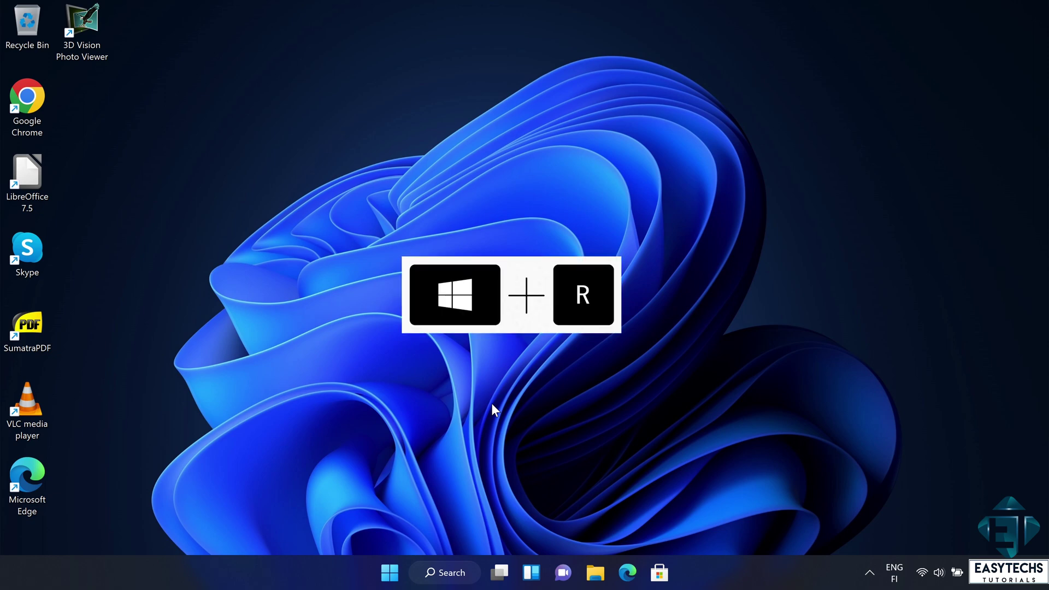
Step: Open the Run dialog with Win+R
key("super+r")
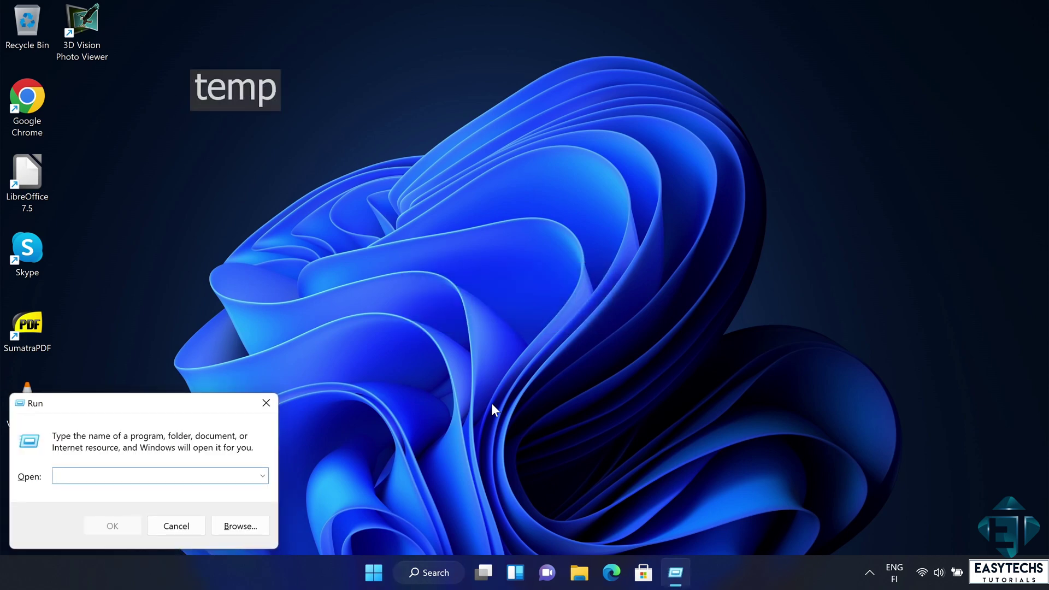
Step: Open the Windows Temp folder via Run and permanently delete its 40 items, skipping in-use files
type("temp")
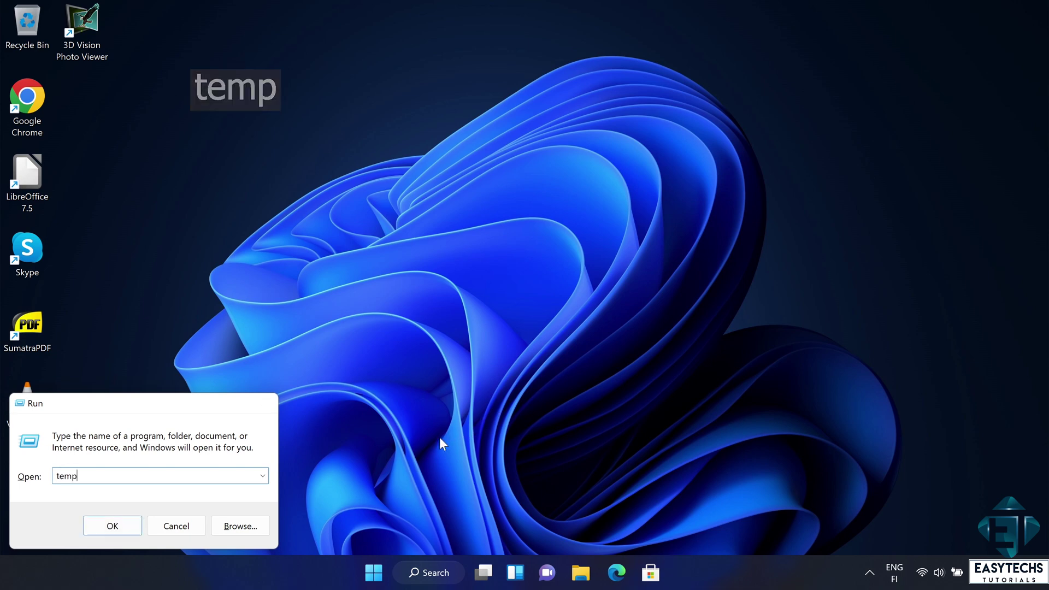
key("Return")
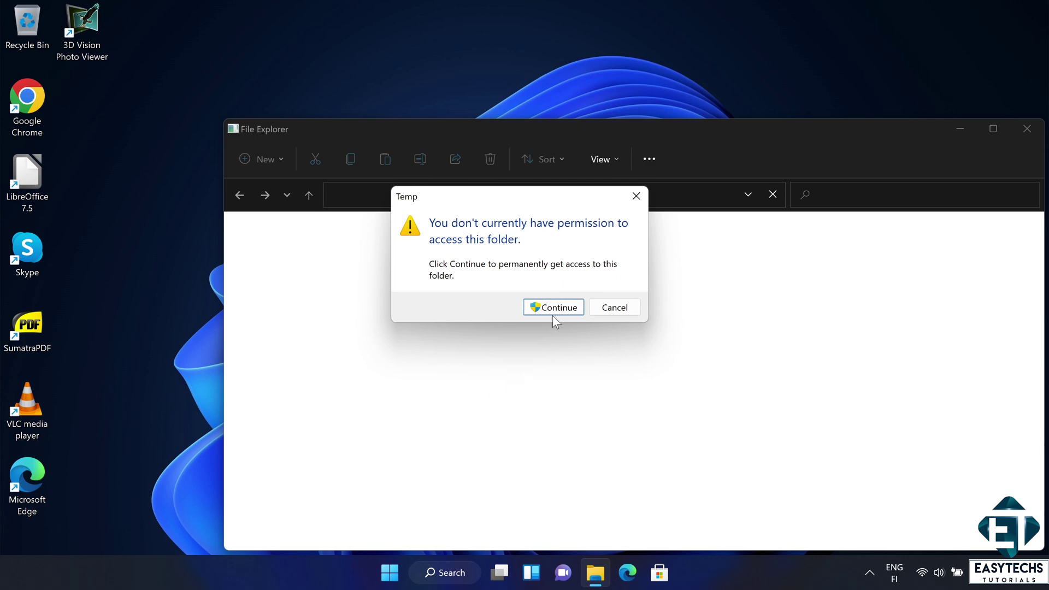
left_click(553, 308)
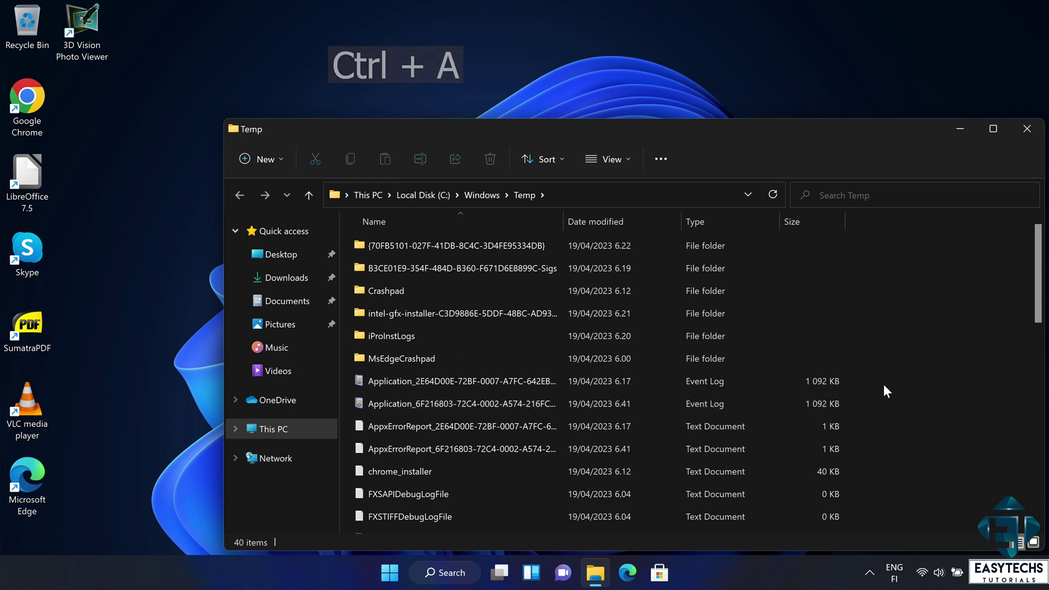
key("ctrl+a")
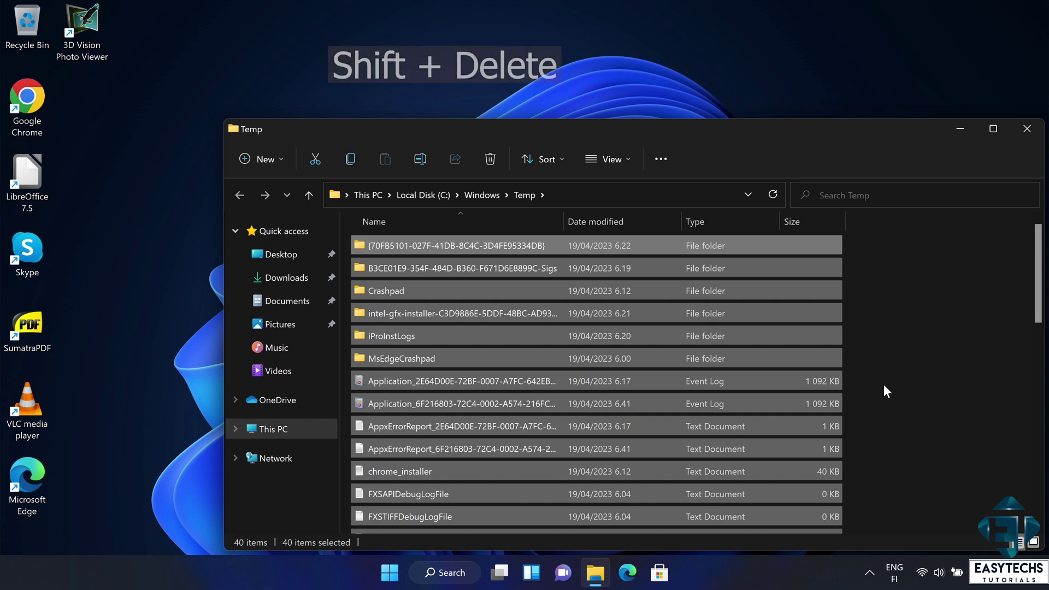
key("shift+Delete")
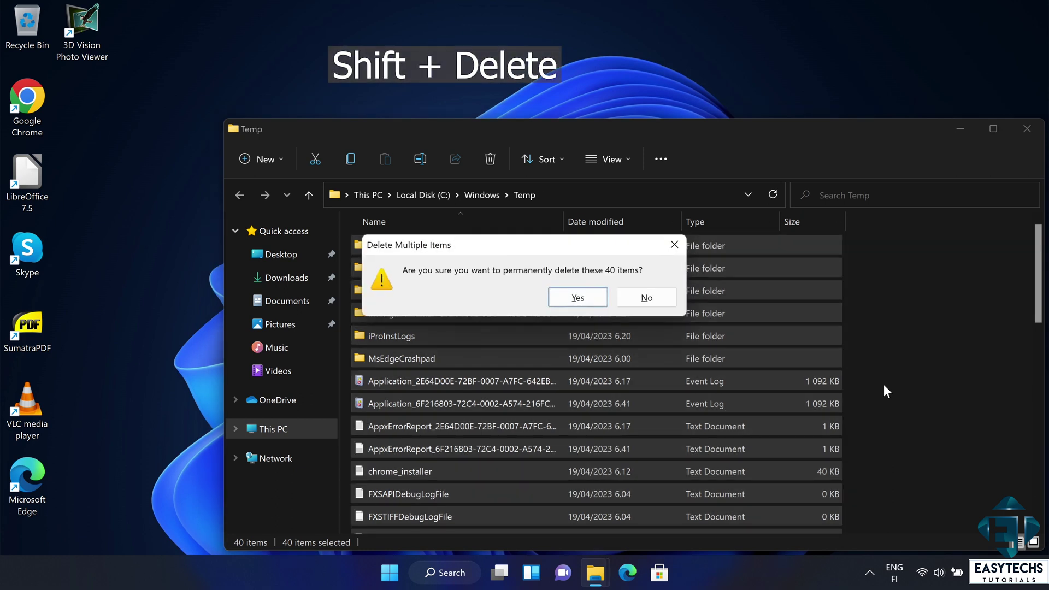
left_click(574, 299)
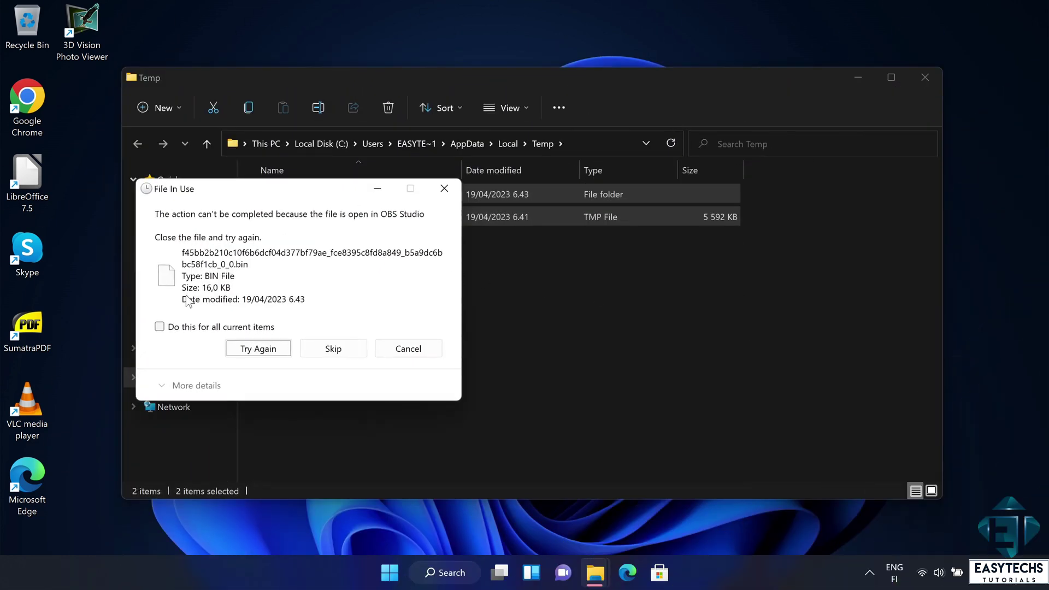
left_click(159, 328)
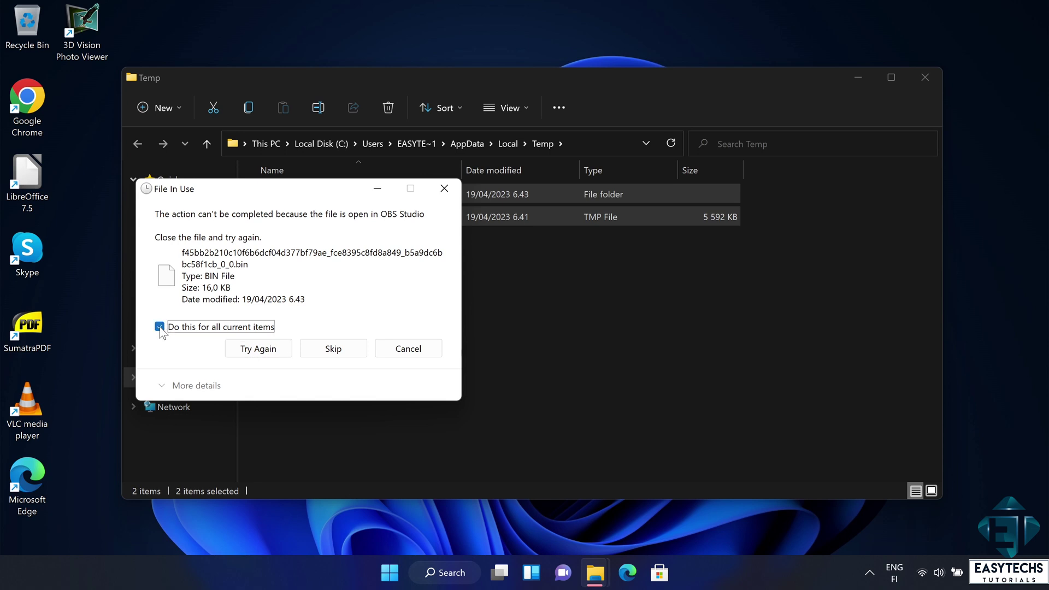
left_click(334, 352)
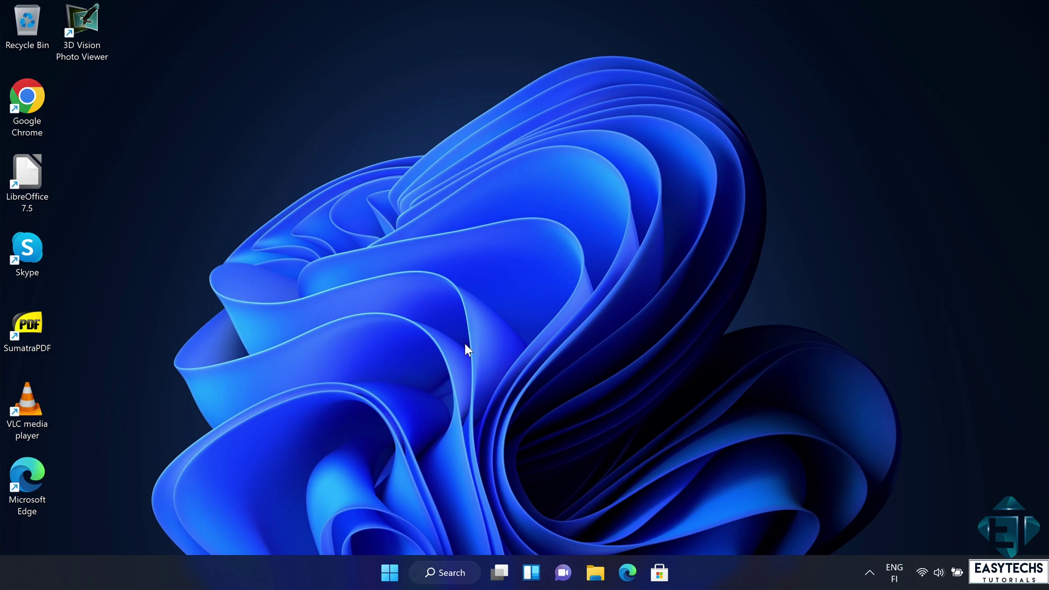
Step: Run %temp%, permanently delete its 29 items while skipping in-use files, then close the window
key("super+r")
key("Home")
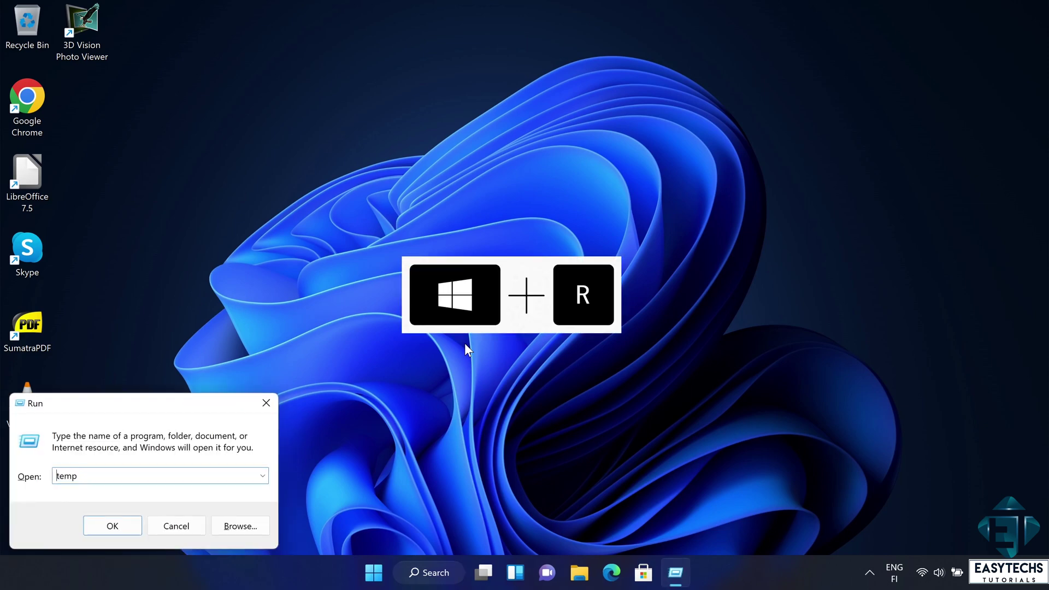
type("%temp")
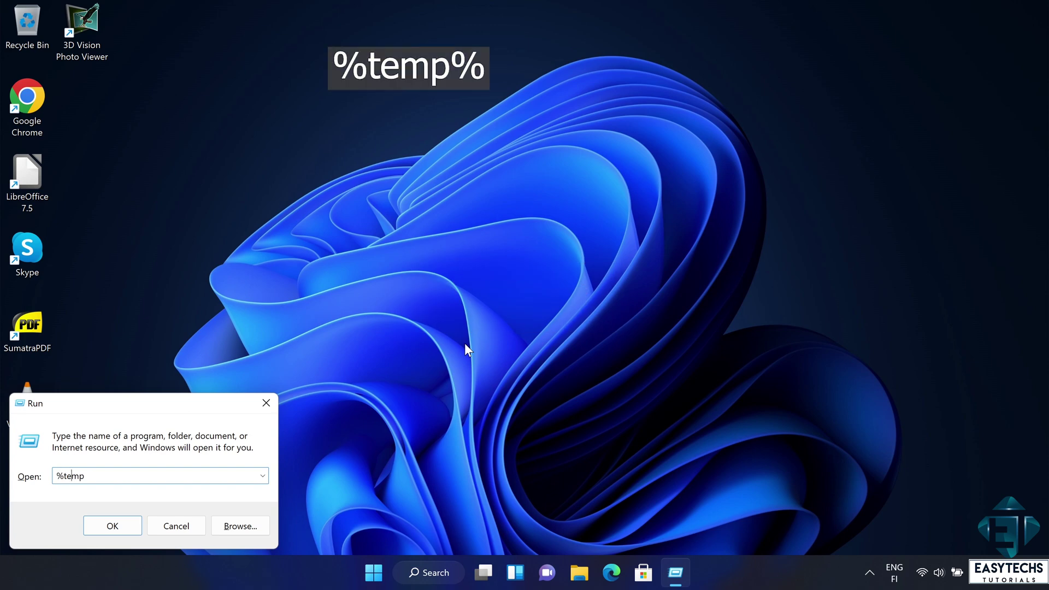
type("%")
key("Return")
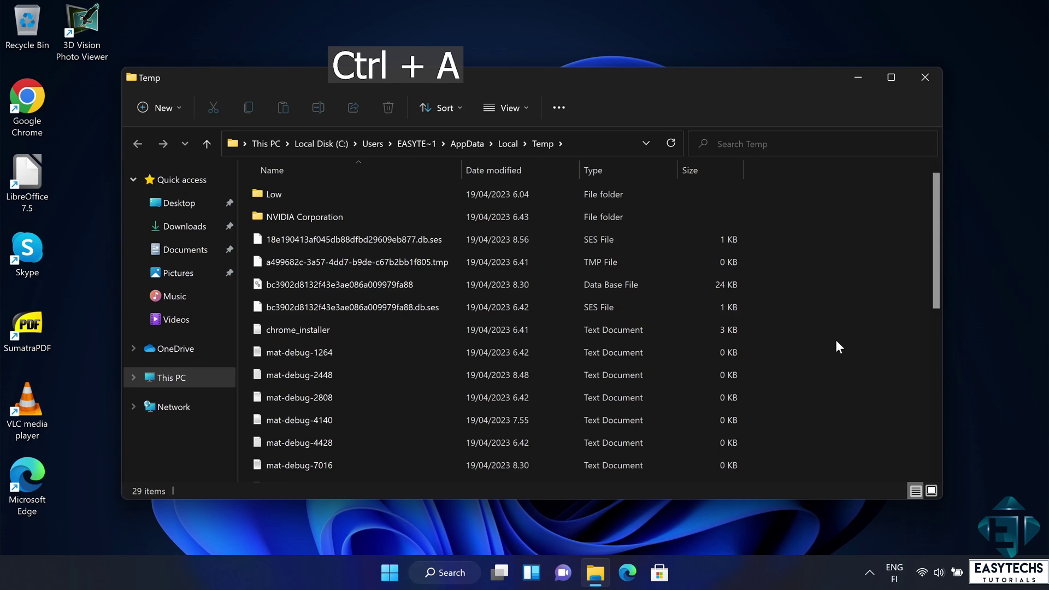
key("ctrl+a")
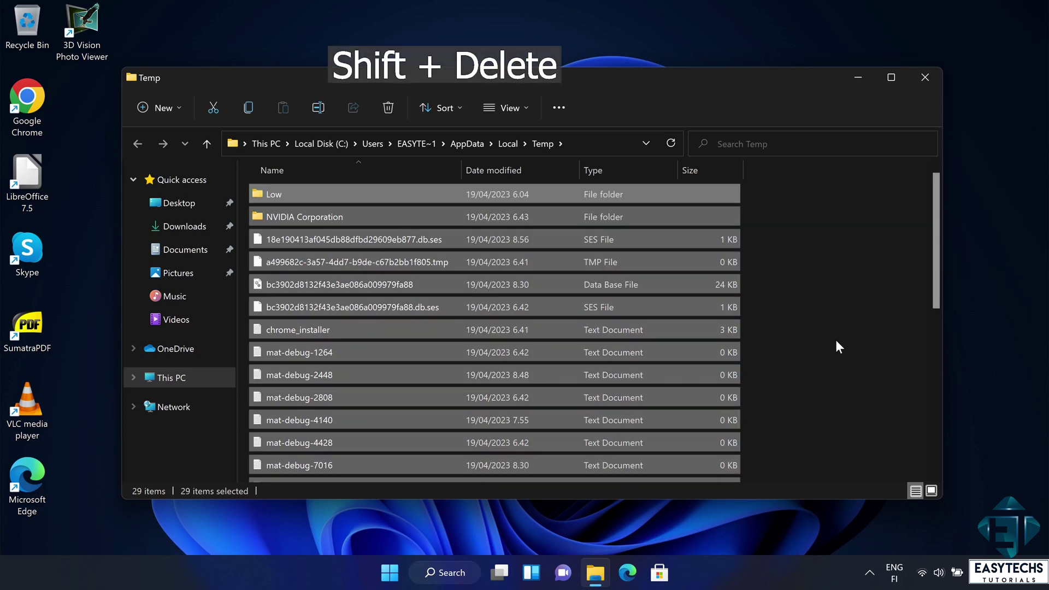
key("shift+Delete")
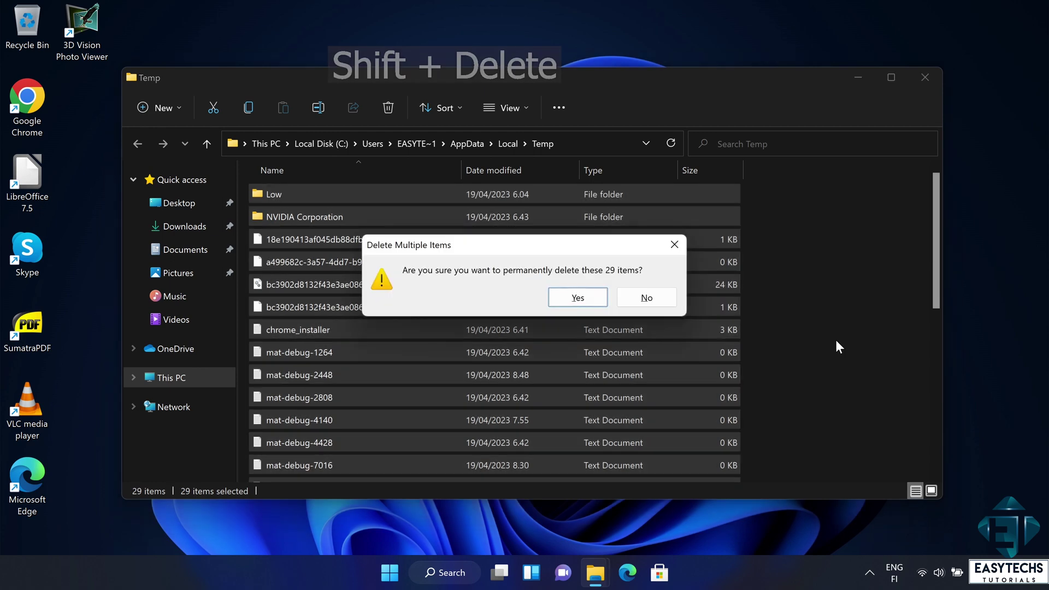
left_click(596, 292)
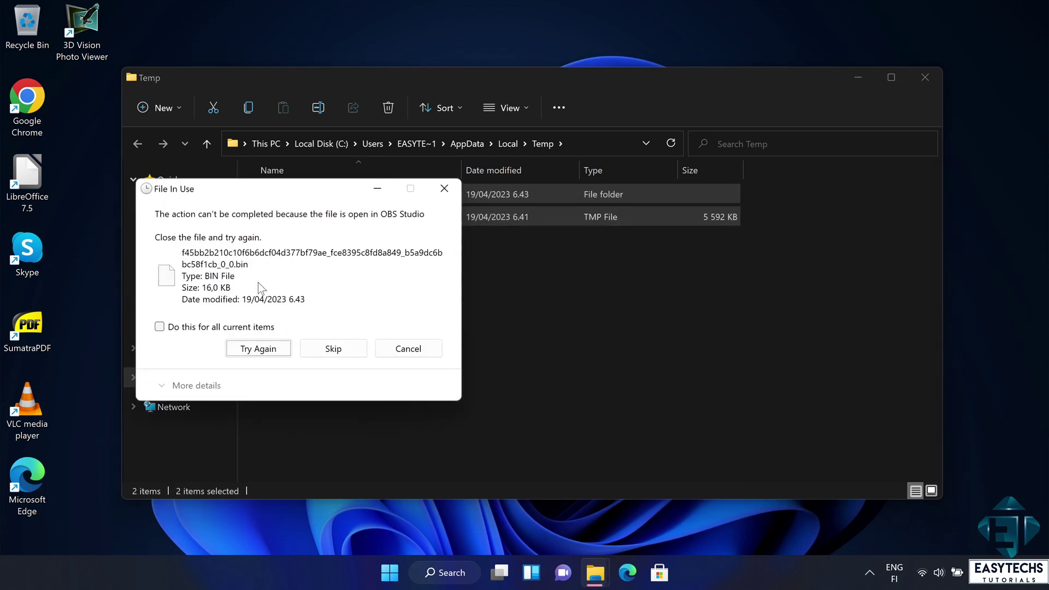
left_click(160, 327)
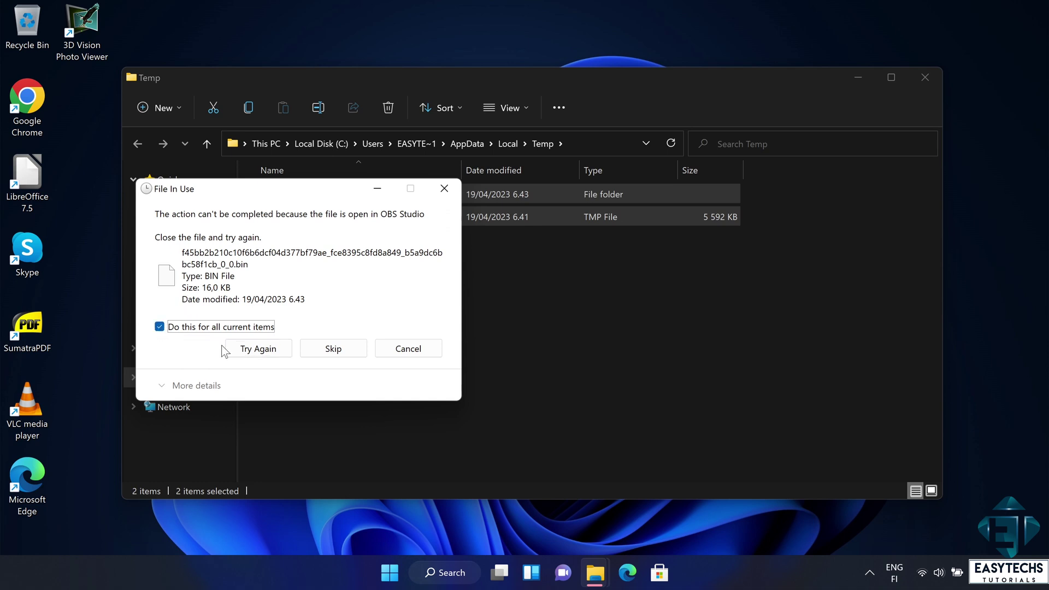
left_click(334, 351)
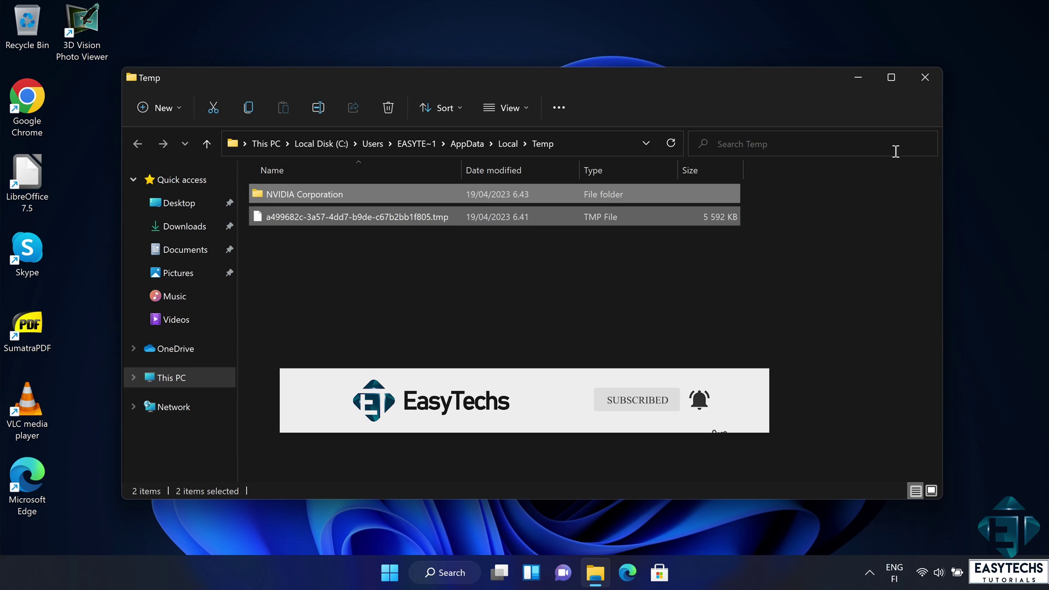
left_click(923, 81)
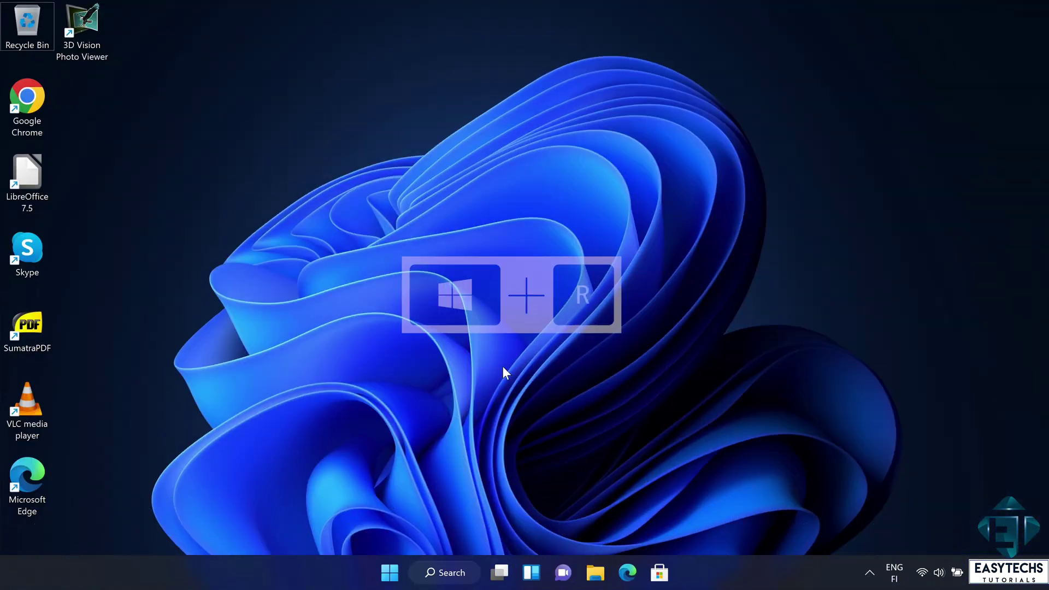
Step: Run 'prefetch', permanently delete all 259 Prefetch files, then close the folder window
key("super+r")
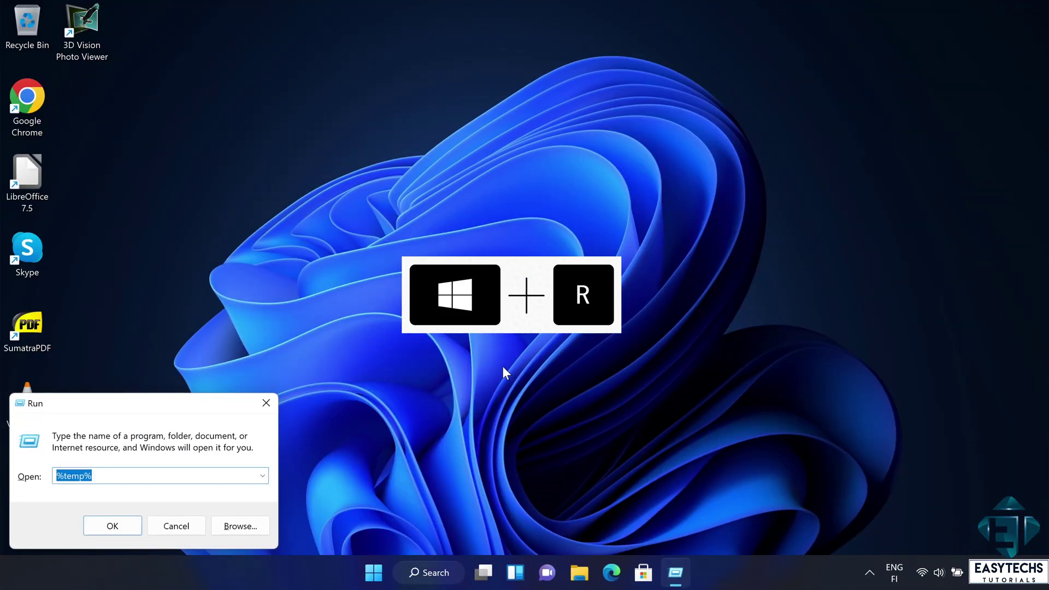
key("BackSpace")
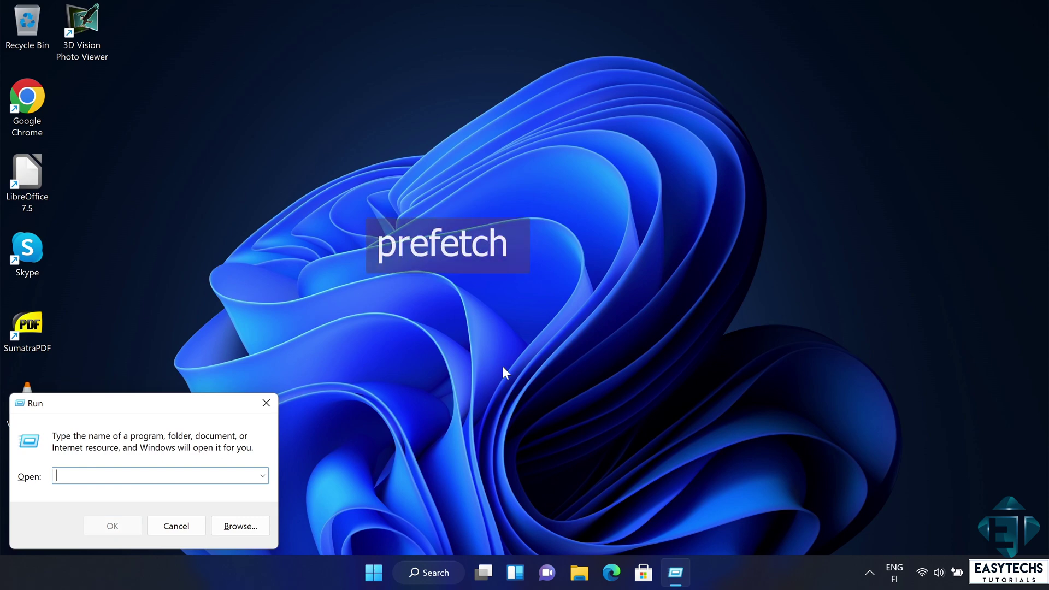
type("prefe")
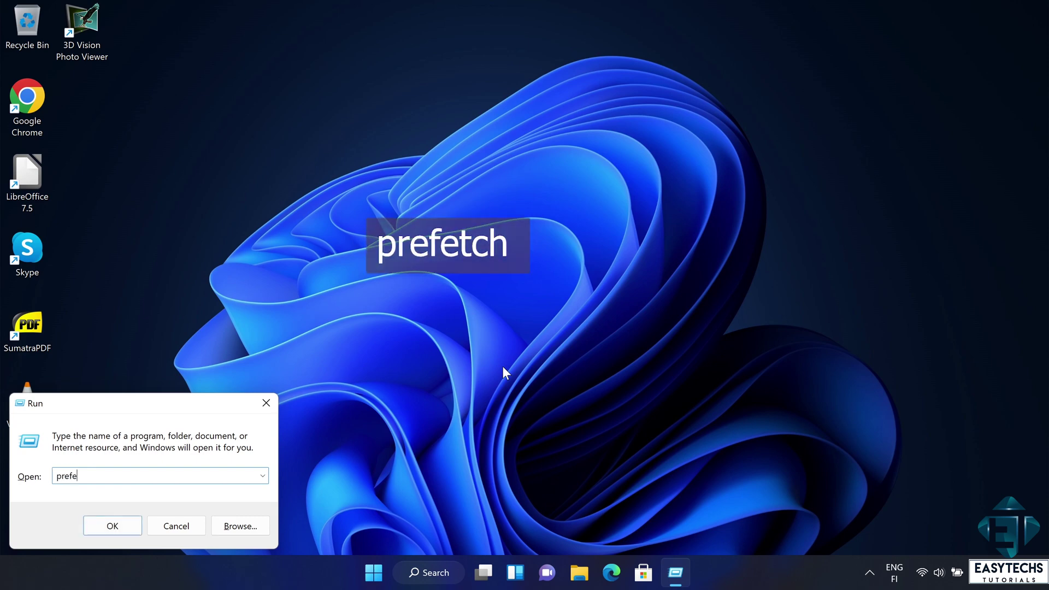
type("tch")
key("Return")
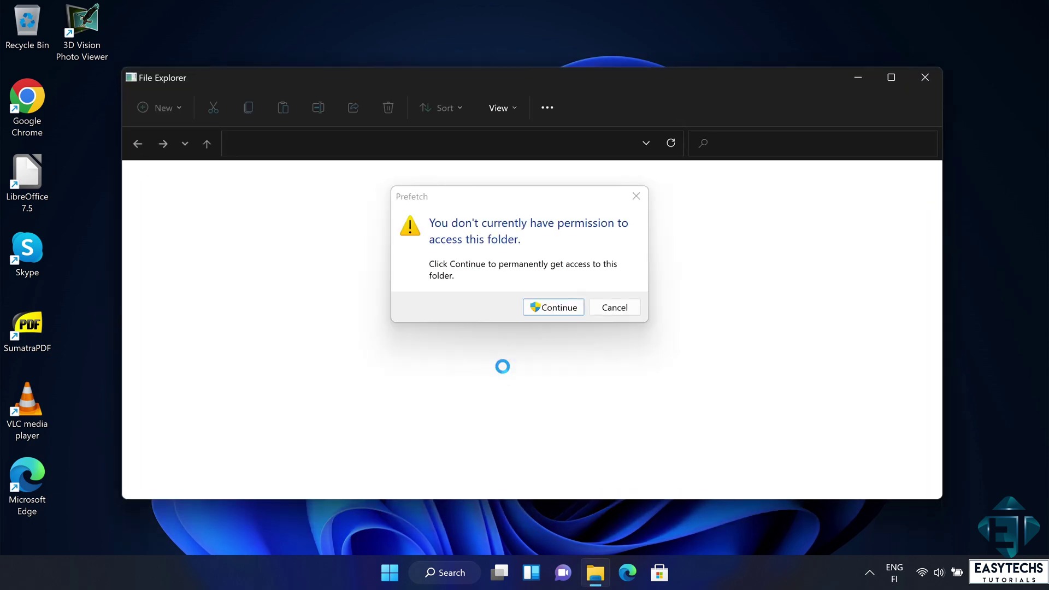
left_click(551, 312)
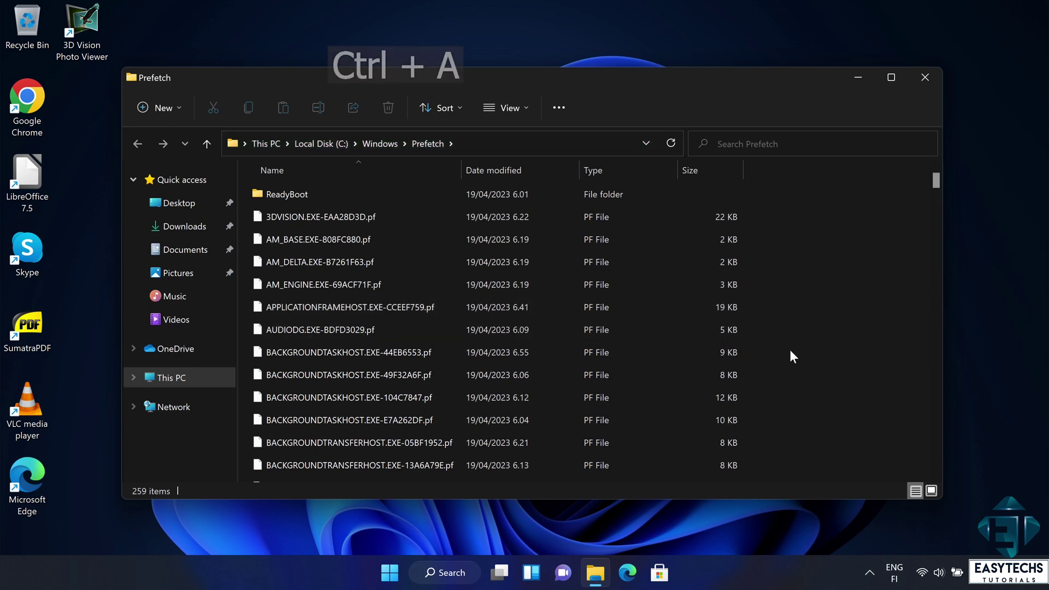
key("ctrl+a")
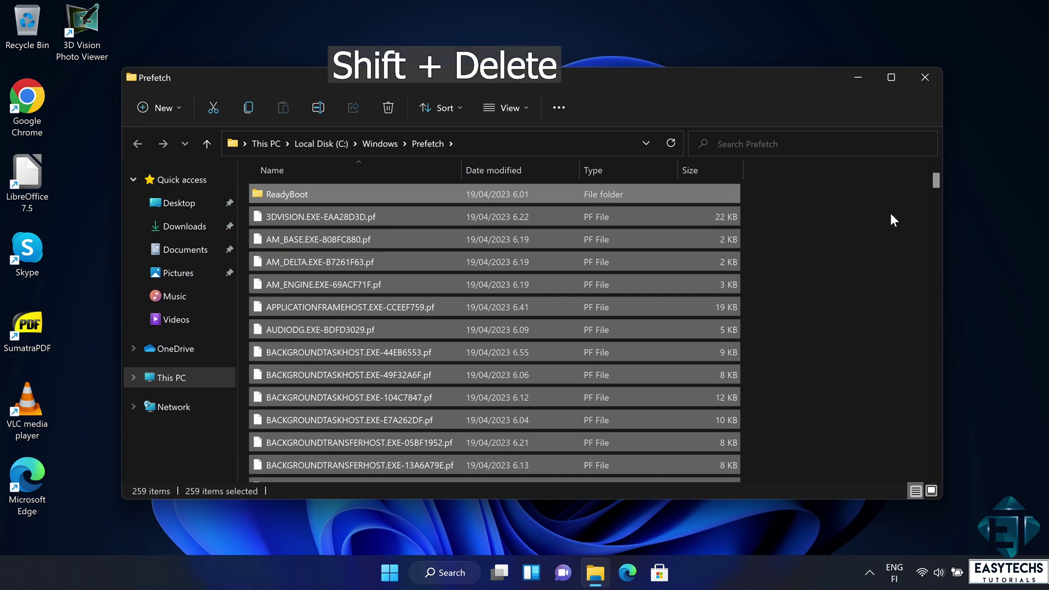
key("shift+Delete")
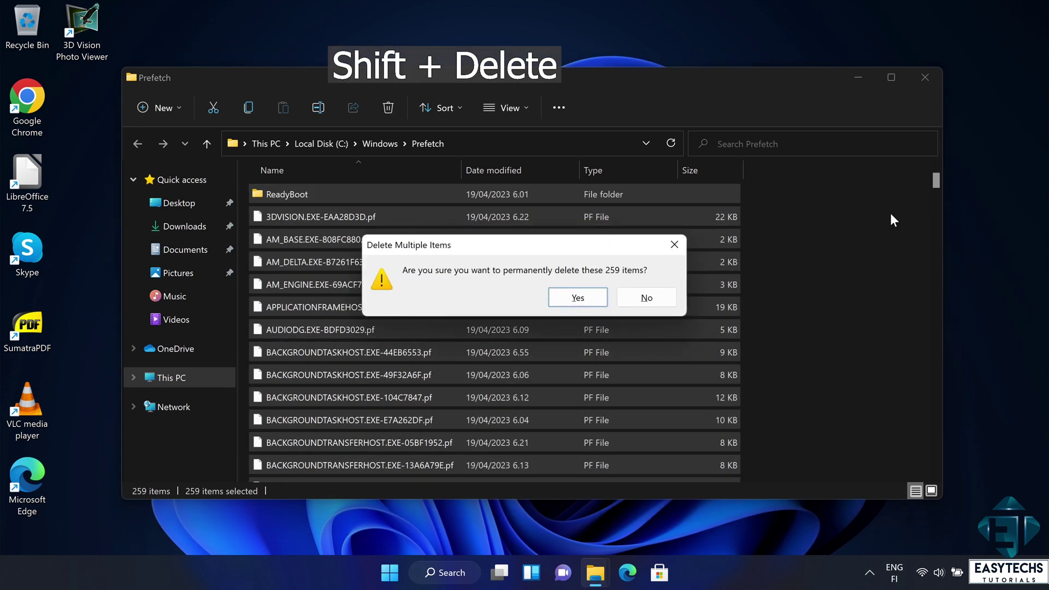
key("Return")
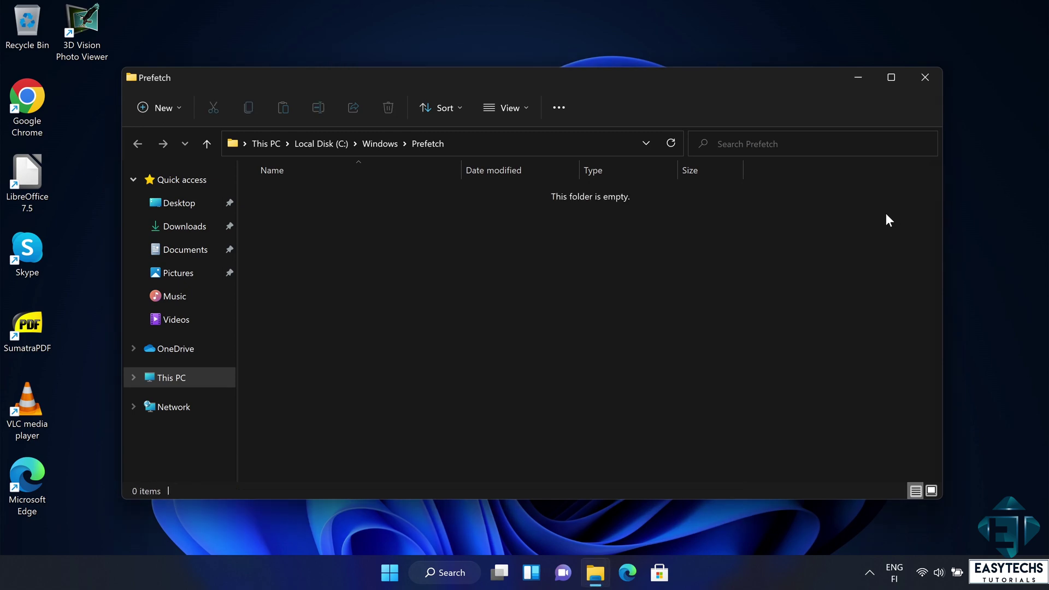
left_click(925, 77)
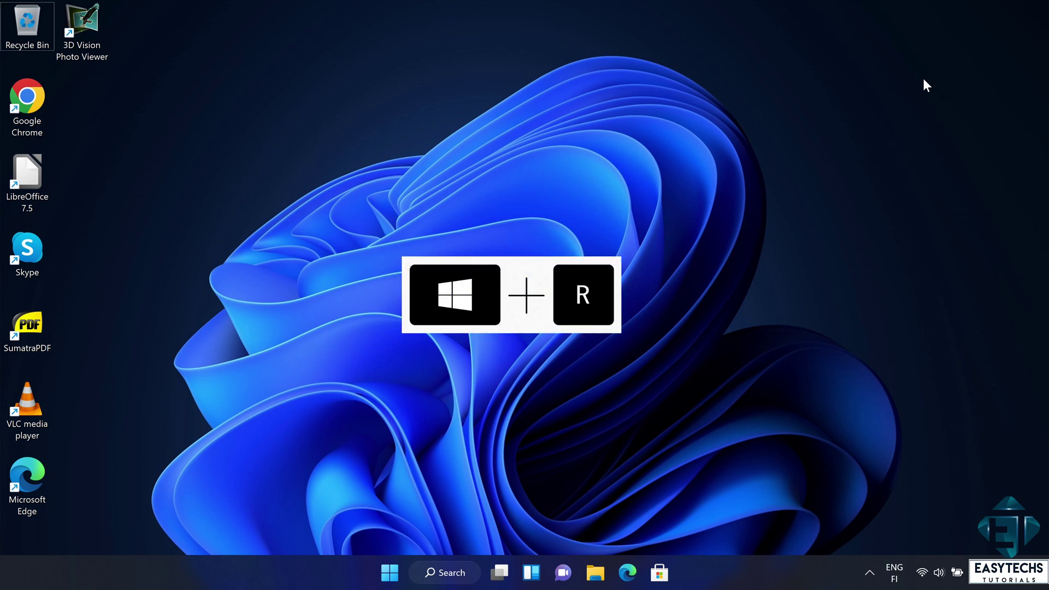
Step: Launch Disk Cleanup for drive C: with the cleanmgr command
key("super+r")
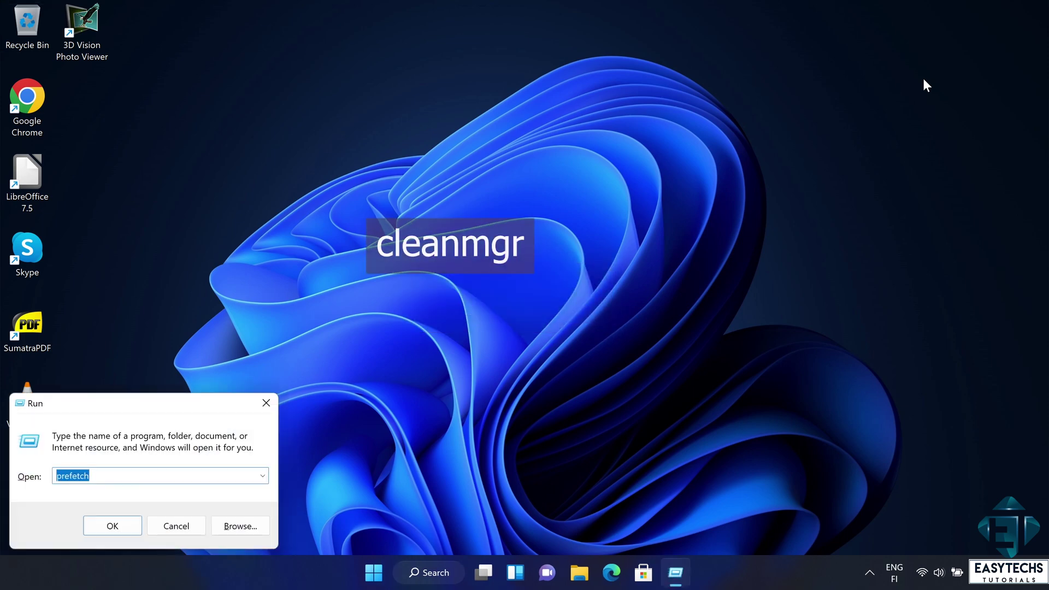
key("BackSpace")
type("cleanmgr")
key("Return")
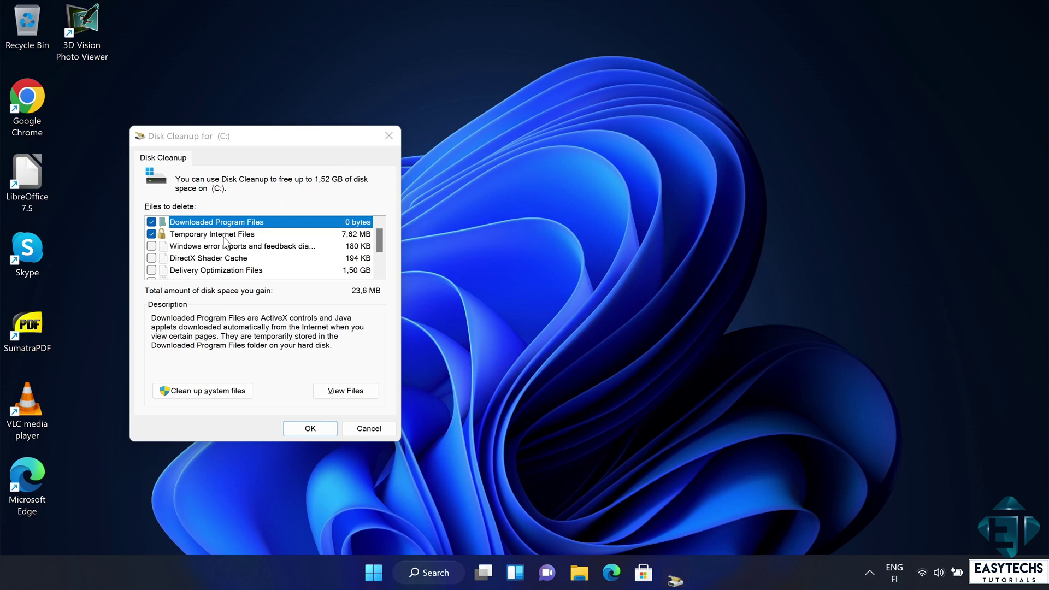
Step: Tick error reports, DirectX Shader Cache, Delivery Optimization, Recycle Bin and Temporary files, then rescan for system files
mouse_move(379, 239)
left_mouse_down()
mouse_move(380, 268)
mouse_move(380, 231)
left_mouse_up()
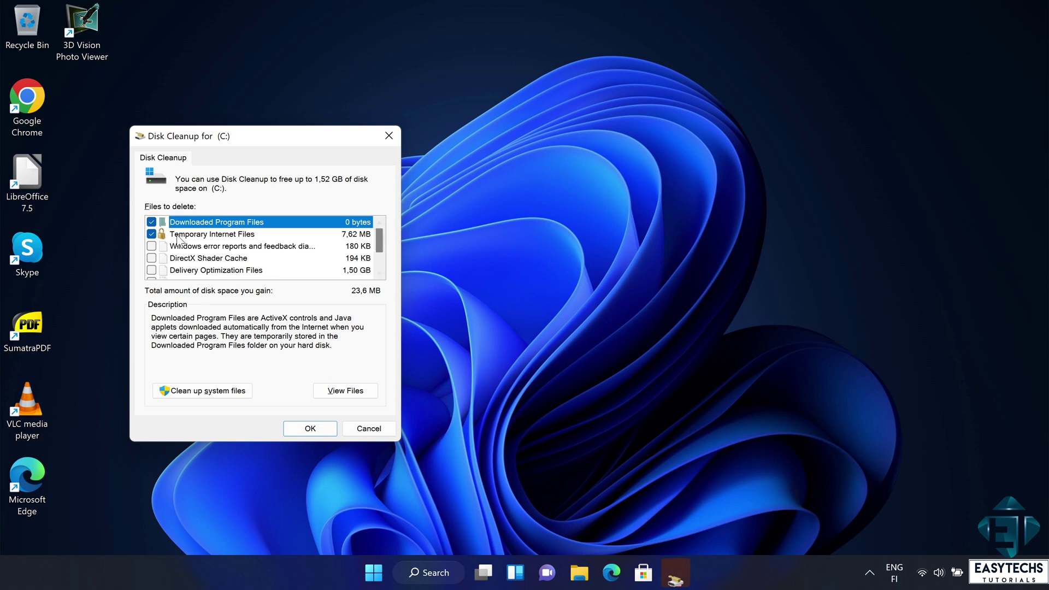
left_click(152, 247)
left_click(151, 258)
left_click(151, 270)
left_click_drag(379, 250, 380, 264)
left_click(151, 246)
left_click(152, 258)
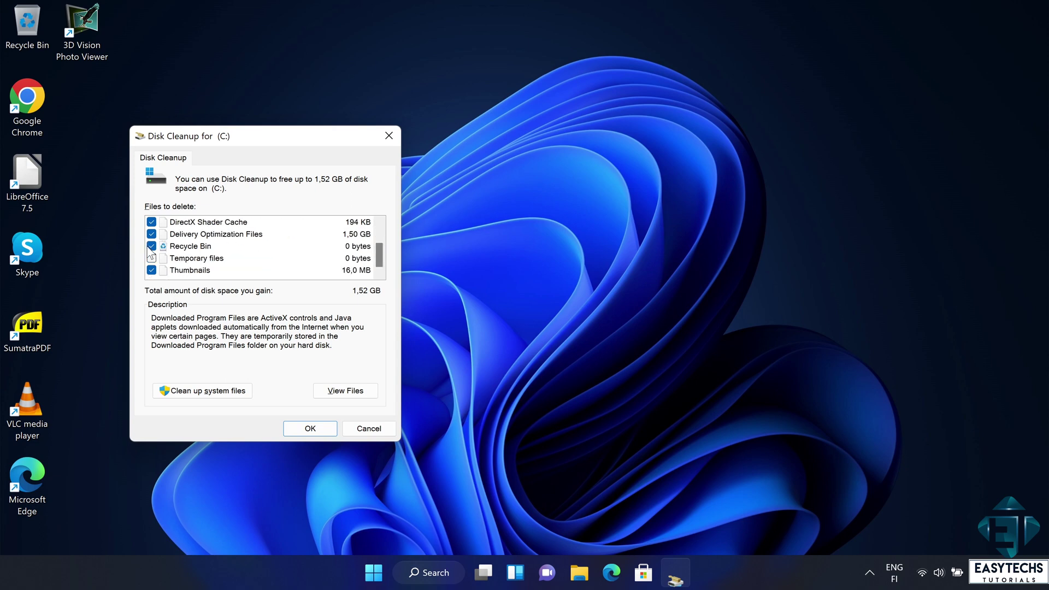
mouse_move(381, 264)
left_mouse_down()
mouse_move(384, 235)
mouse_move(381, 273)
left_mouse_up()
left_click(242, 391)
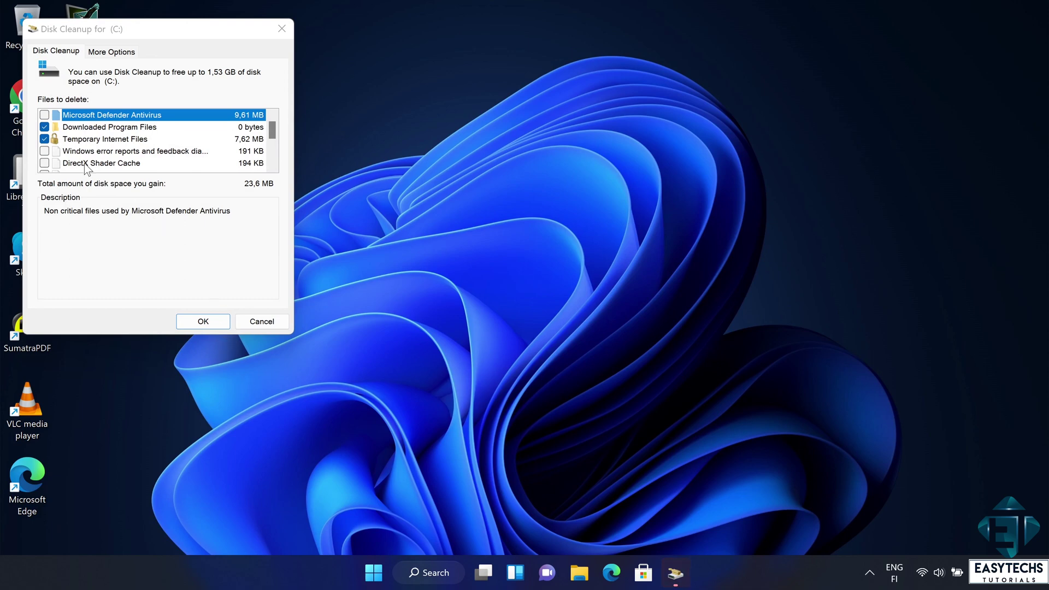
Step: Tick Defender, error reports, DirectX, Delivery Optimization, Language Resource, Recycle Bin and Temporary files categories
left_click(44, 115)
left_click(44, 151)
left_click(44, 163)
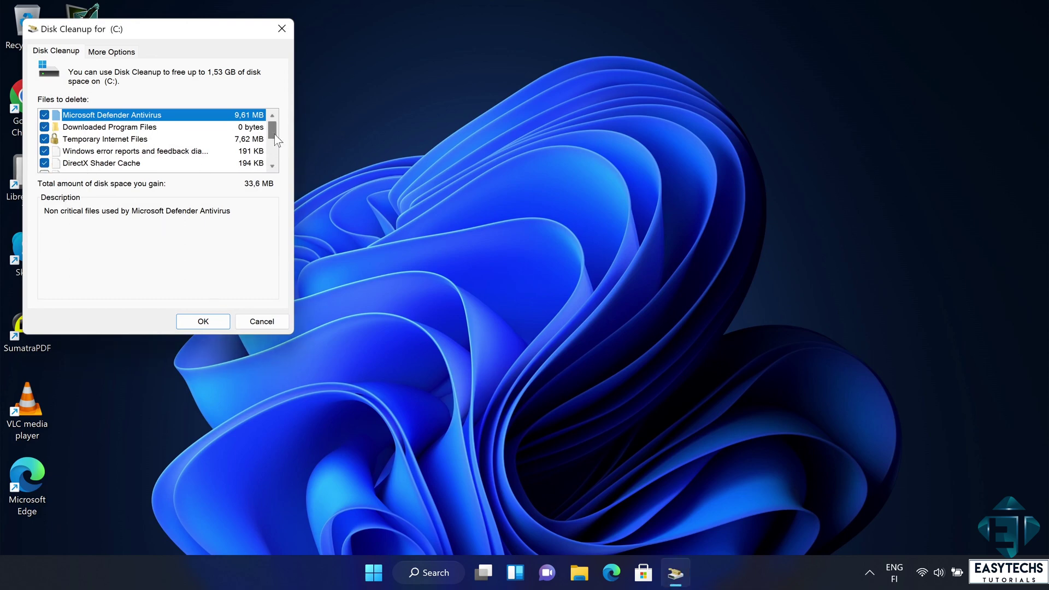
left_click_drag(275, 133, 271, 156)
left_click(45, 127)
left_click(45, 151)
left_click(45, 162)
left_click(44, 151)
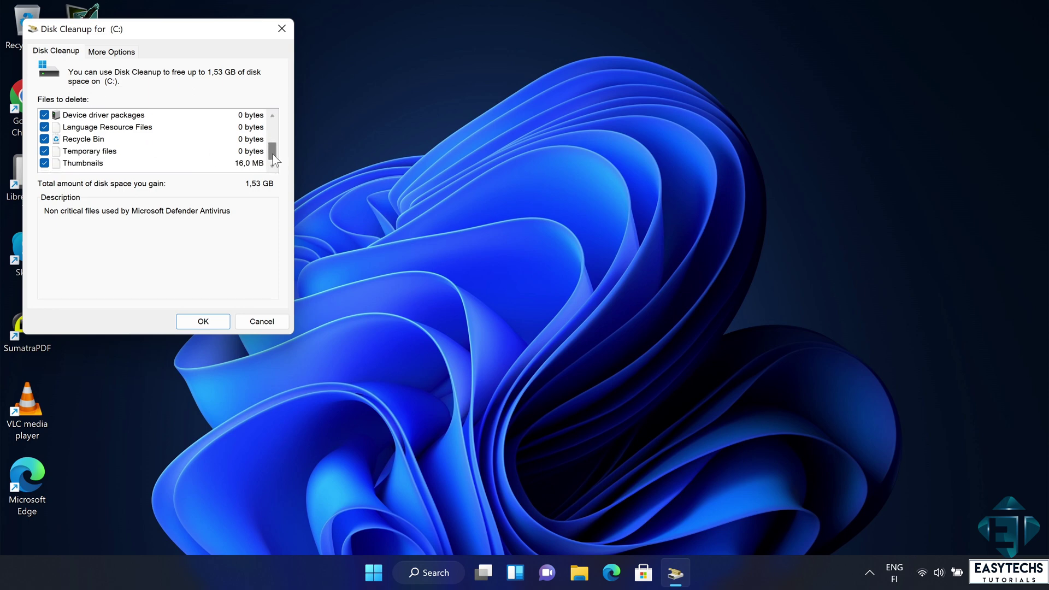
Step: Delete the 1,53 GB of marked files from drive C:, confirming permanent deletion
scroll(272, 153, "up", 1)
scroll(272, 154, "down", 1)
left_click(212, 323)
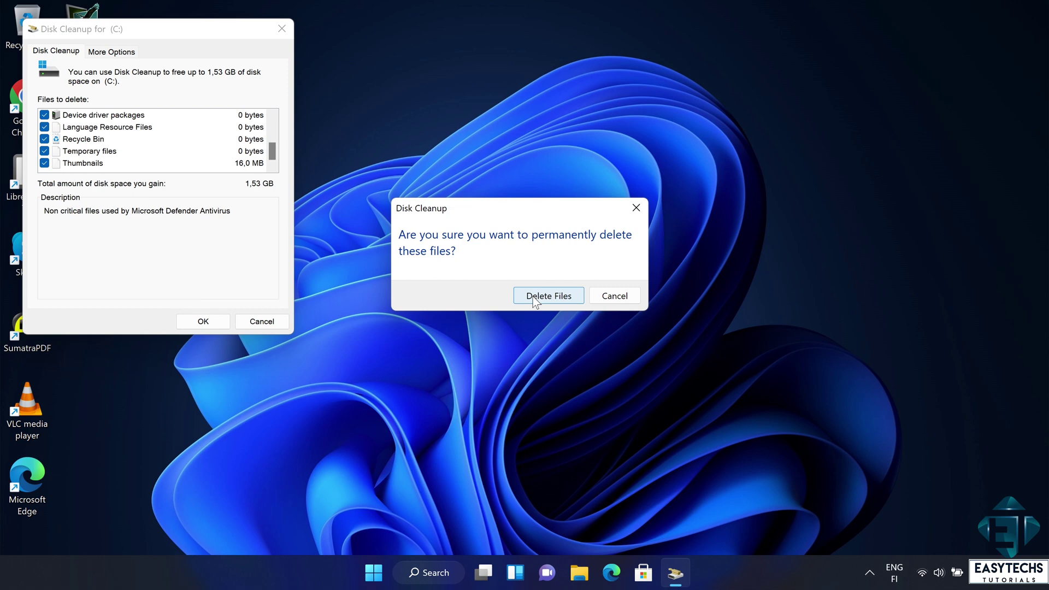
left_click(533, 298)
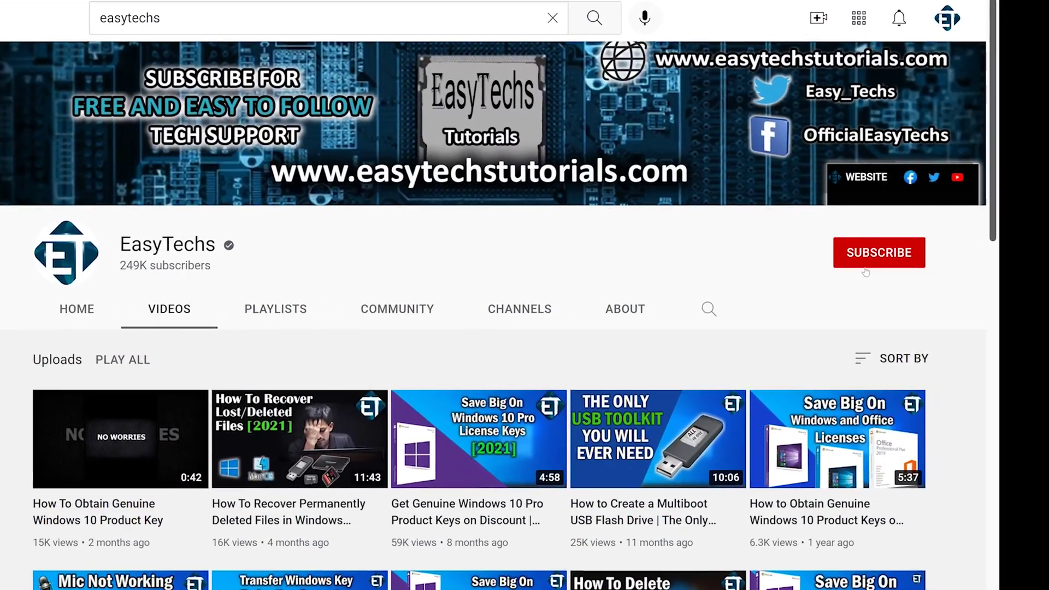
Step: Subscribe to EasyTechs and set its bell notifications to All
left_click(922, 259)
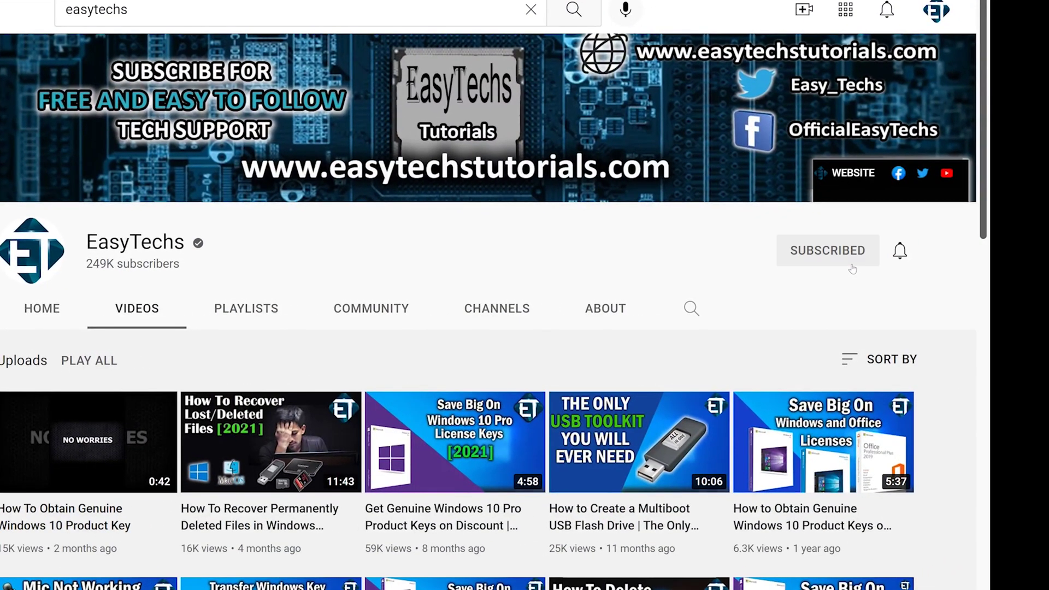
left_click(899, 253)
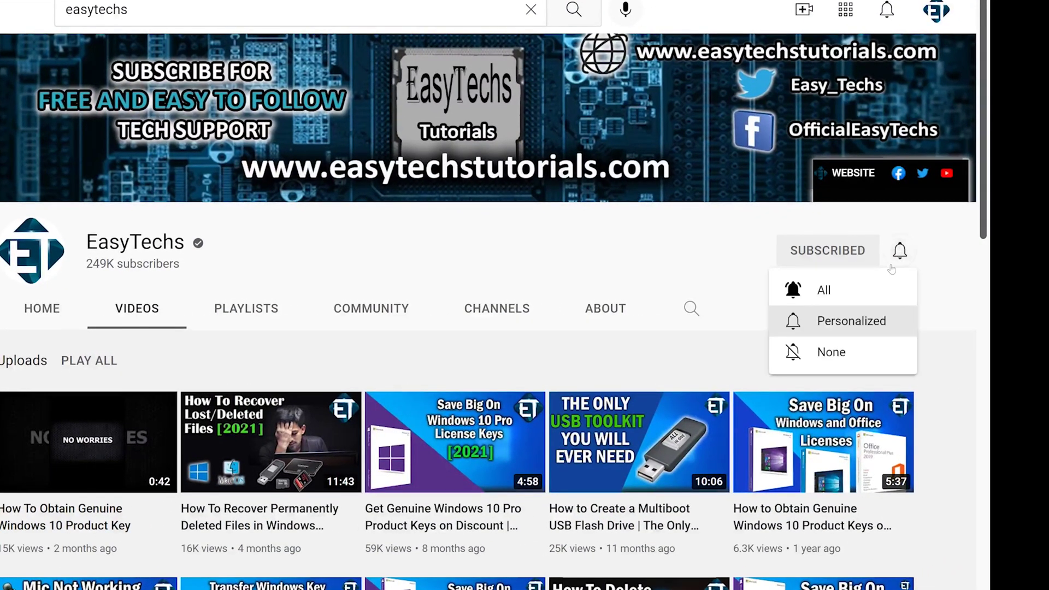
left_click(838, 287)
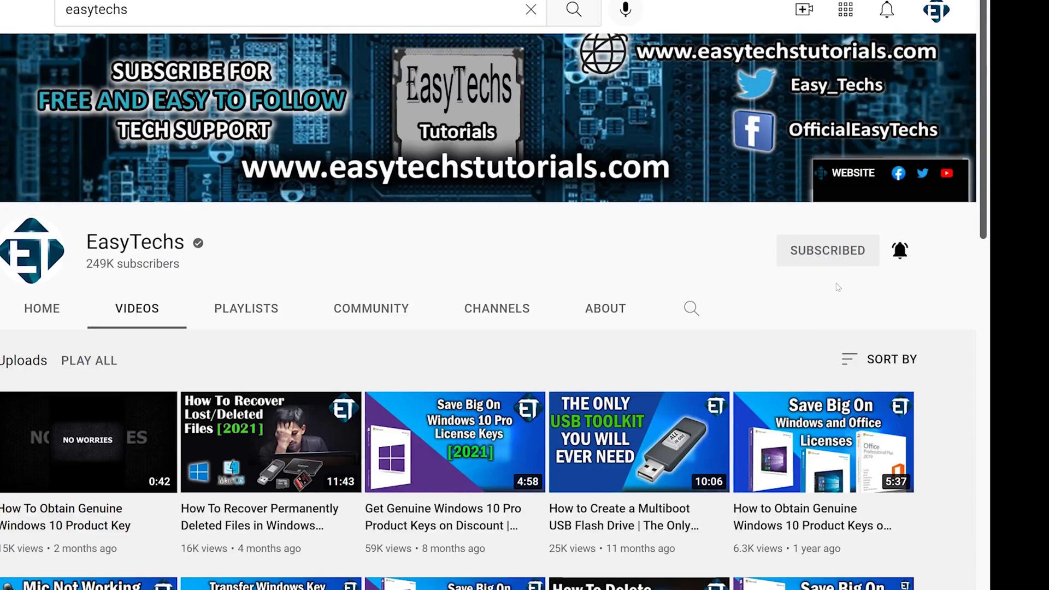